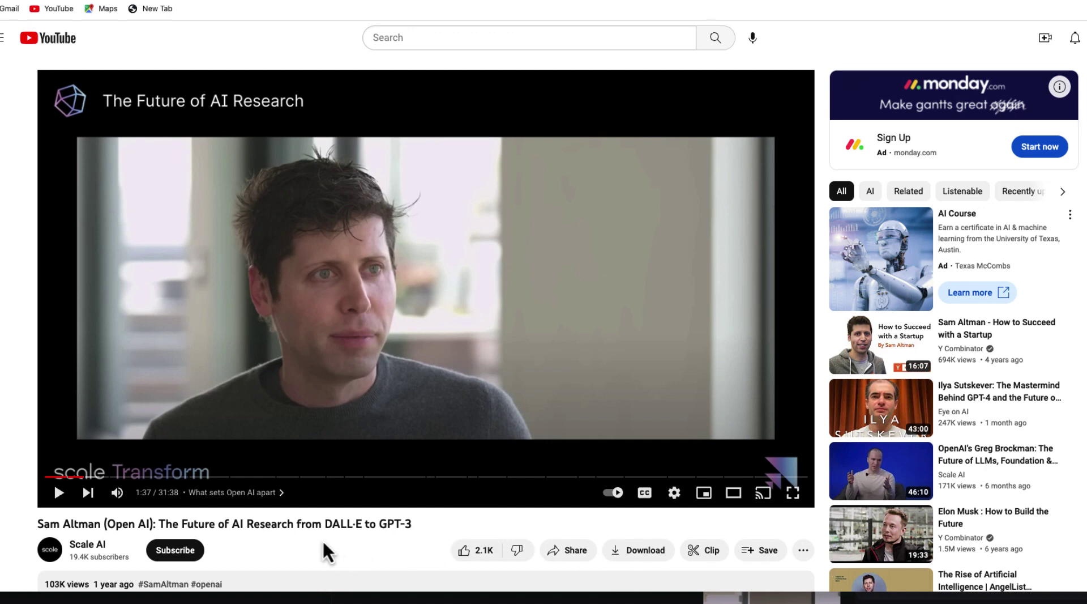
Open the share options on the AI research interview's YouTube page to copy its link
click(562, 556)
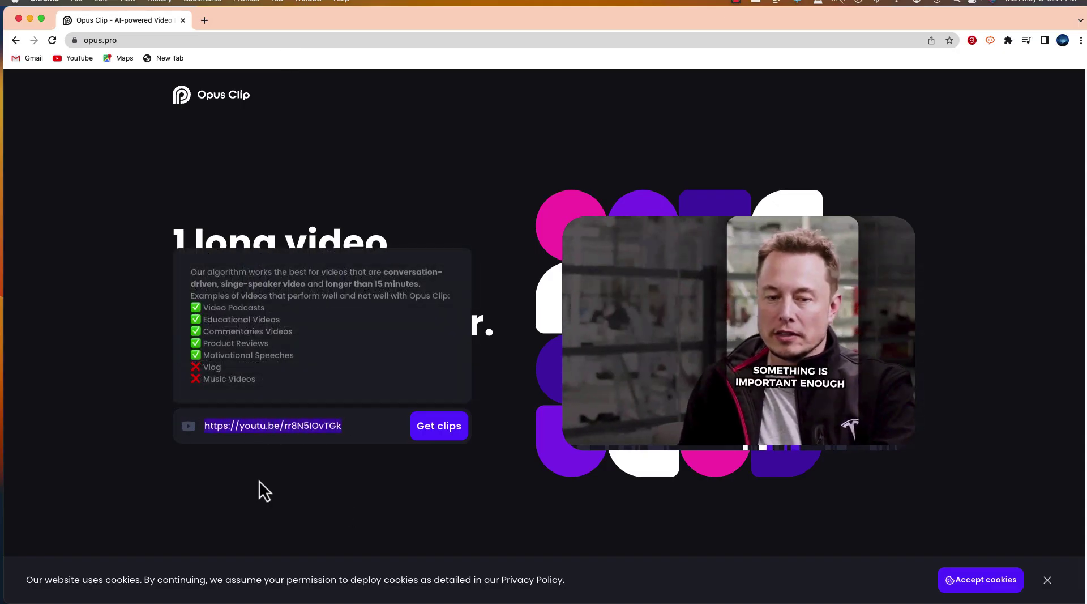
Finish entering the pasted YouTube interview link in Opus Clip's video field
key(Right)
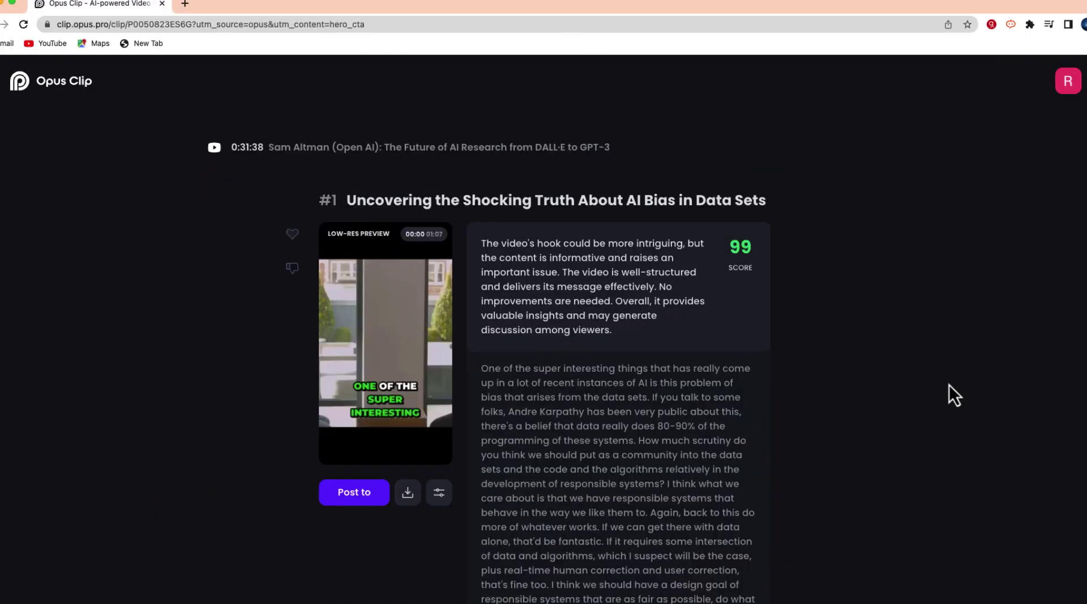
scroll(949, 384, down, 1)
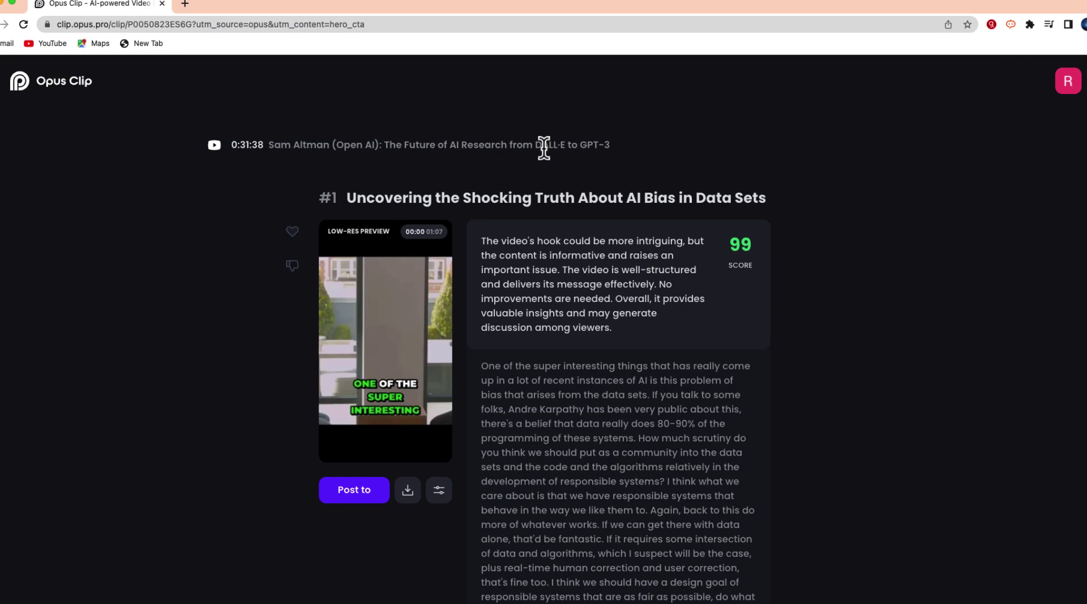
mouse_move(399, 340)
scroll(807, 446, down, 10)
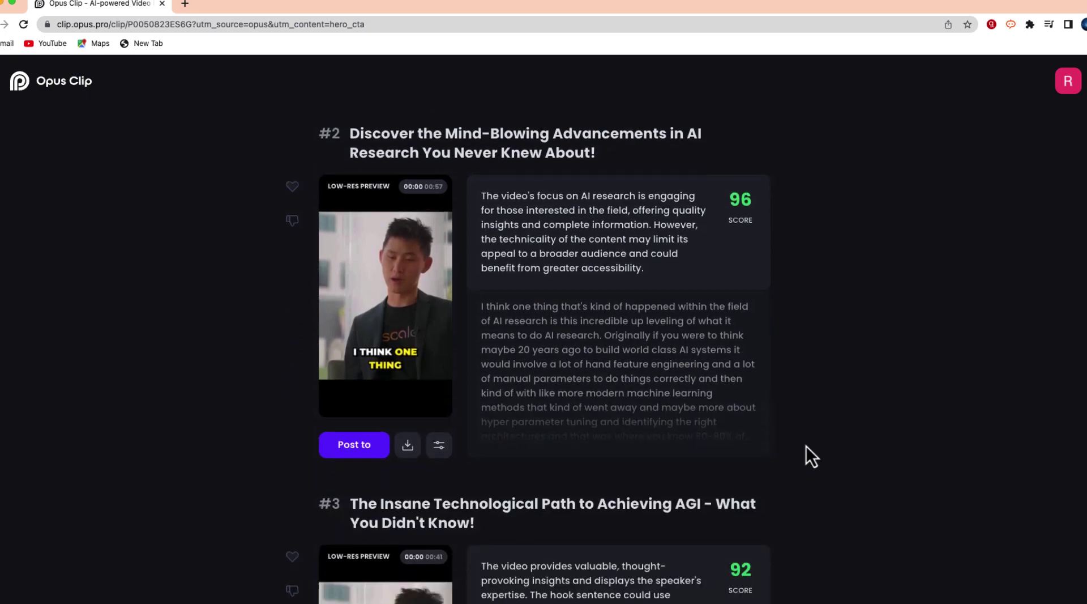
scroll(807, 447, down, 7)
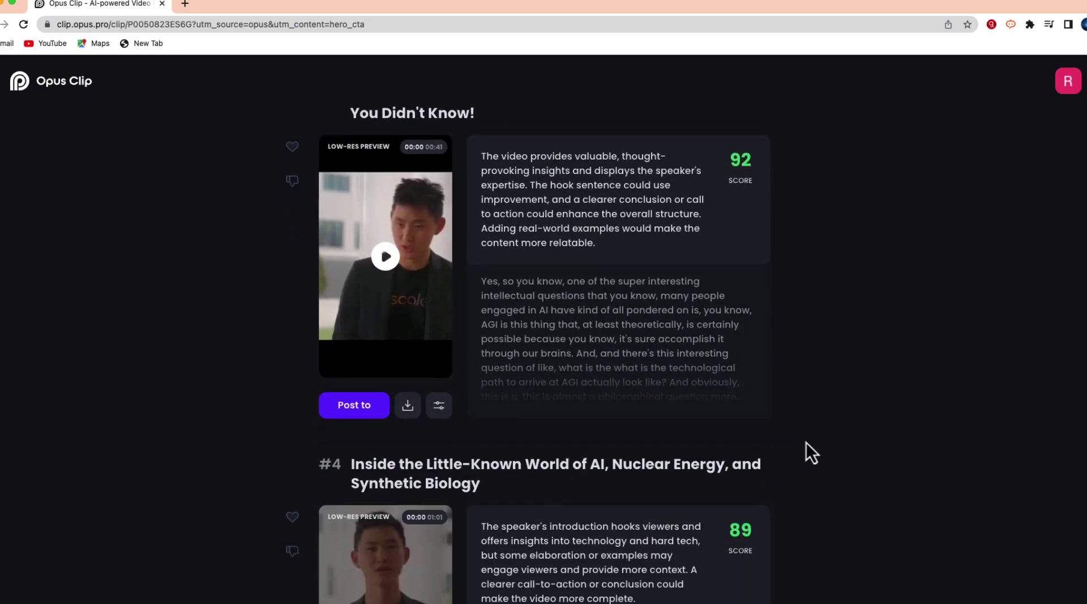
scroll(806, 443, down, 2)
scroll(803, 437, up, 15)
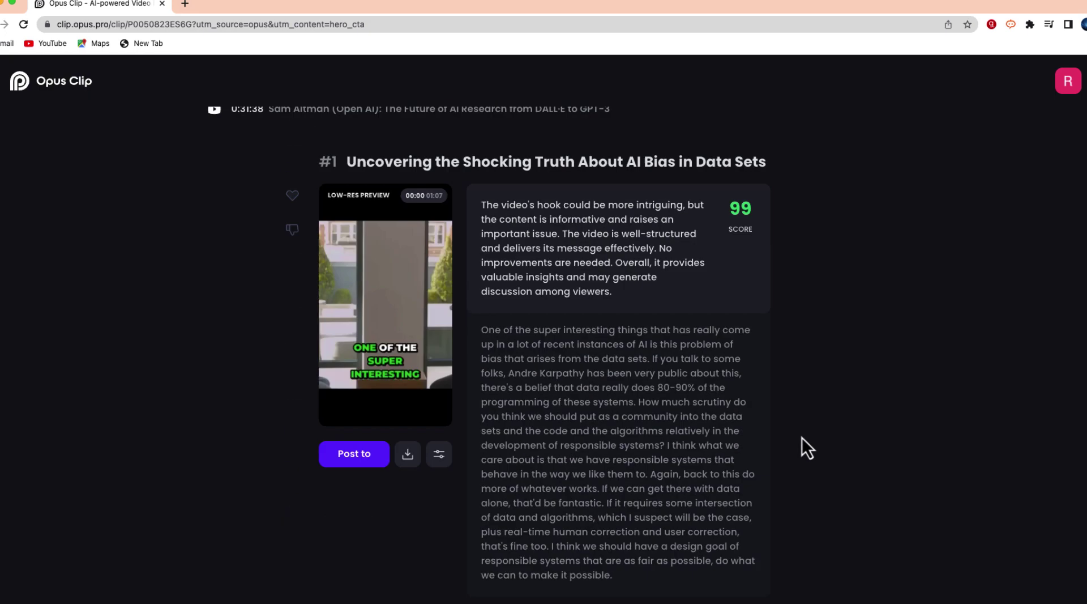
scroll(802, 438, up, 2)
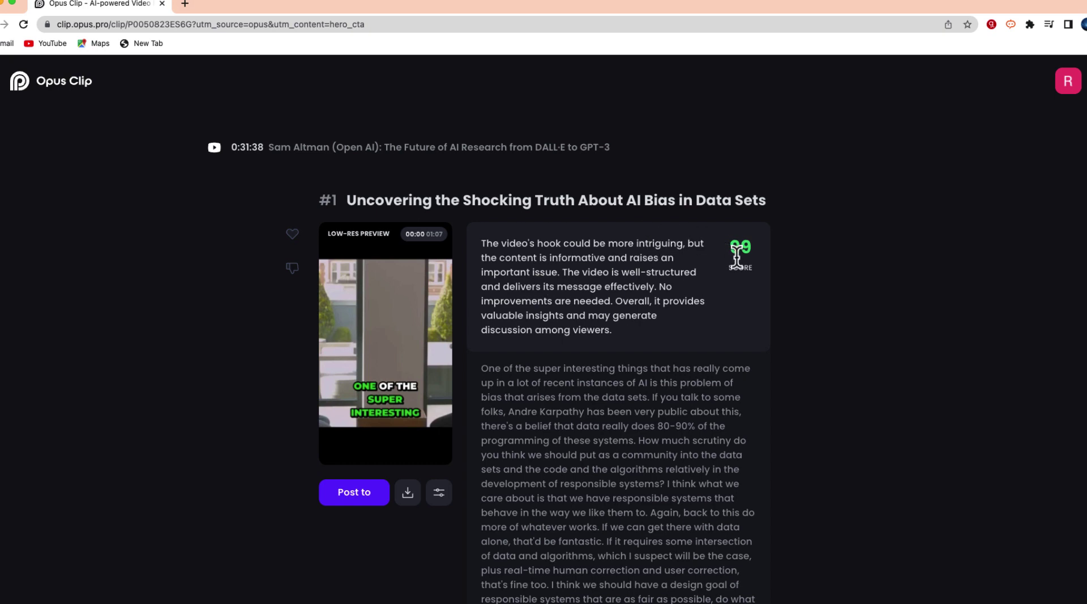
mouse_move(741, 255)
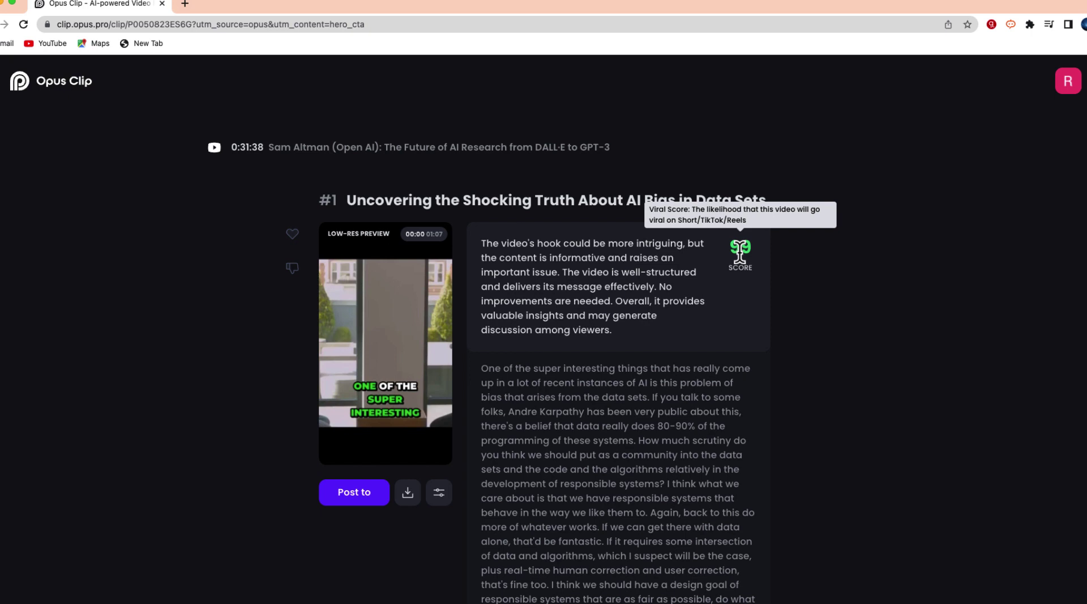
scroll(741, 228, down, 1)
scroll(833, 381, down, 20)
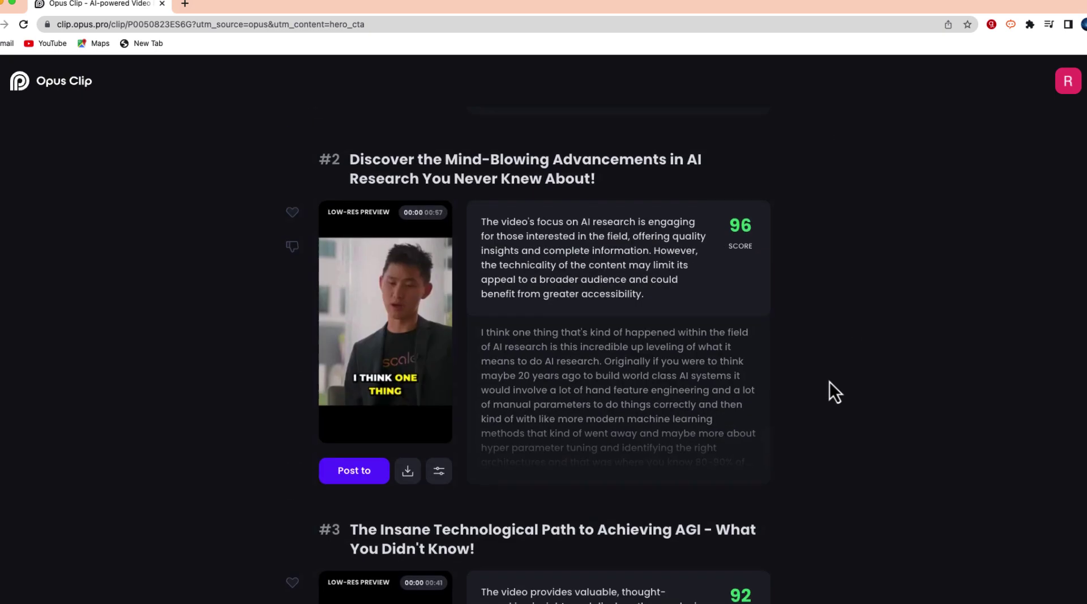
scroll(829, 383, down, 8)
scroll(827, 382, down, 15)
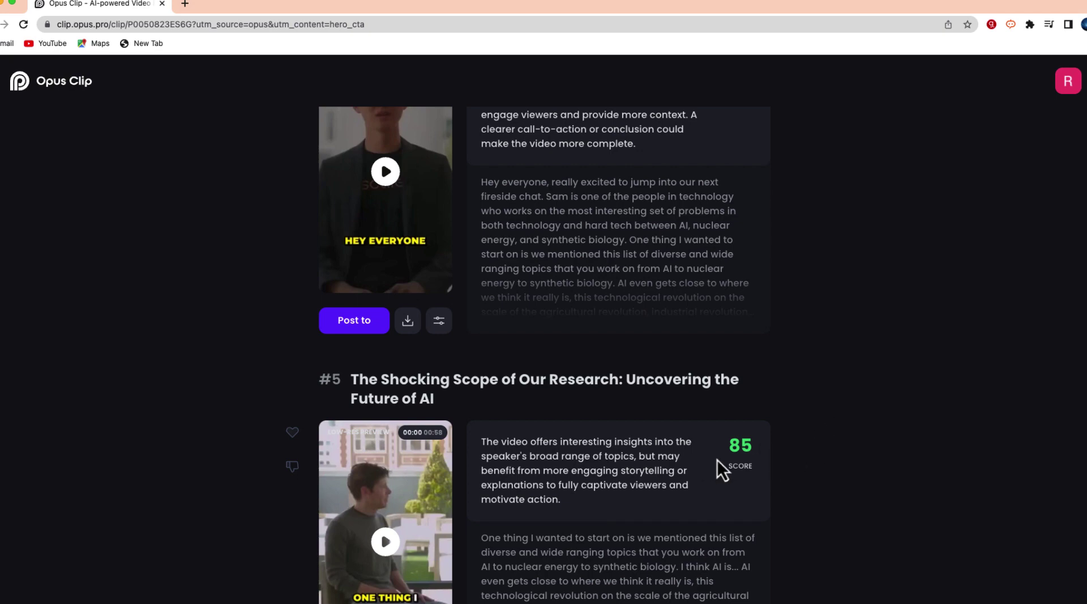
scroll(777, 456, down, 14)
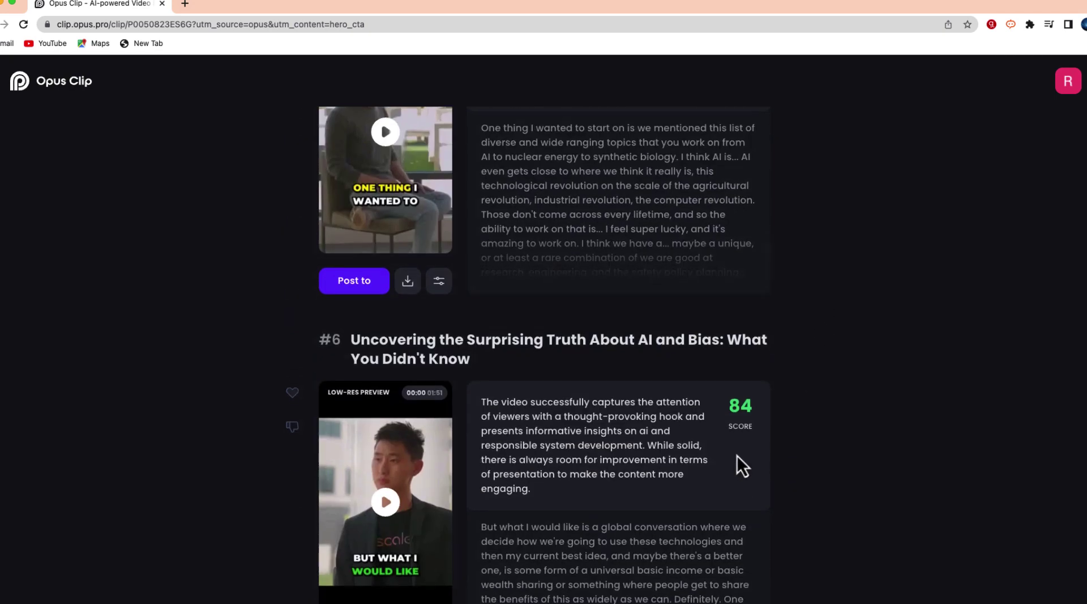
scroll(738, 455, down, 4)
scroll(738, 415, up, 9)
scroll(738, 411, up, 7)
scroll(736, 406, up, 3)
scroll(738, 410, up, 18)
scroll(738, 407, up, 11)
scroll(737, 407, up, 12)
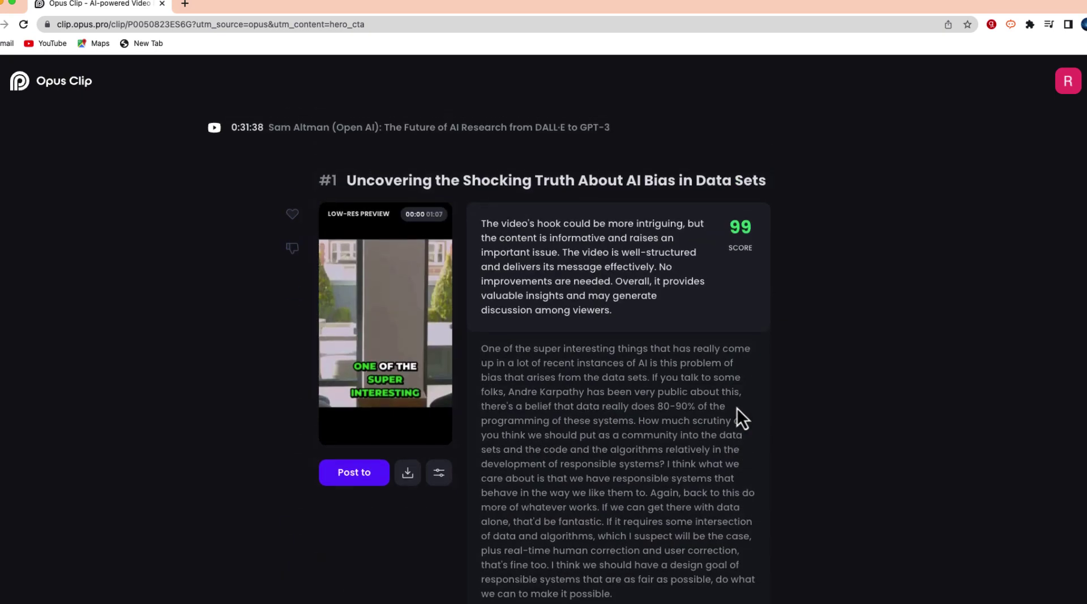
scroll(737, 408, up, 2)
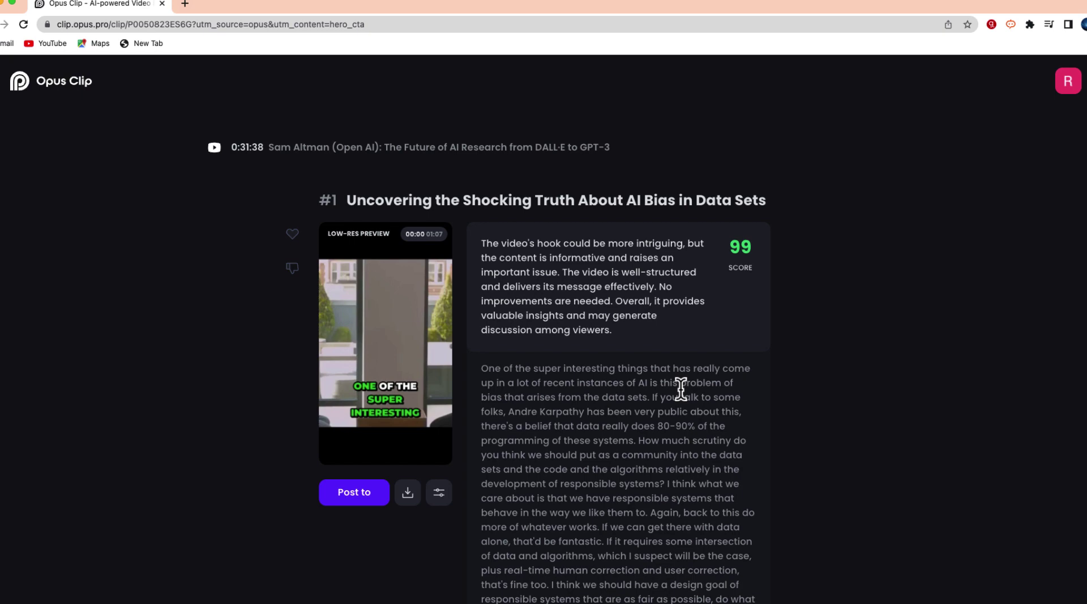
click(340, 495)
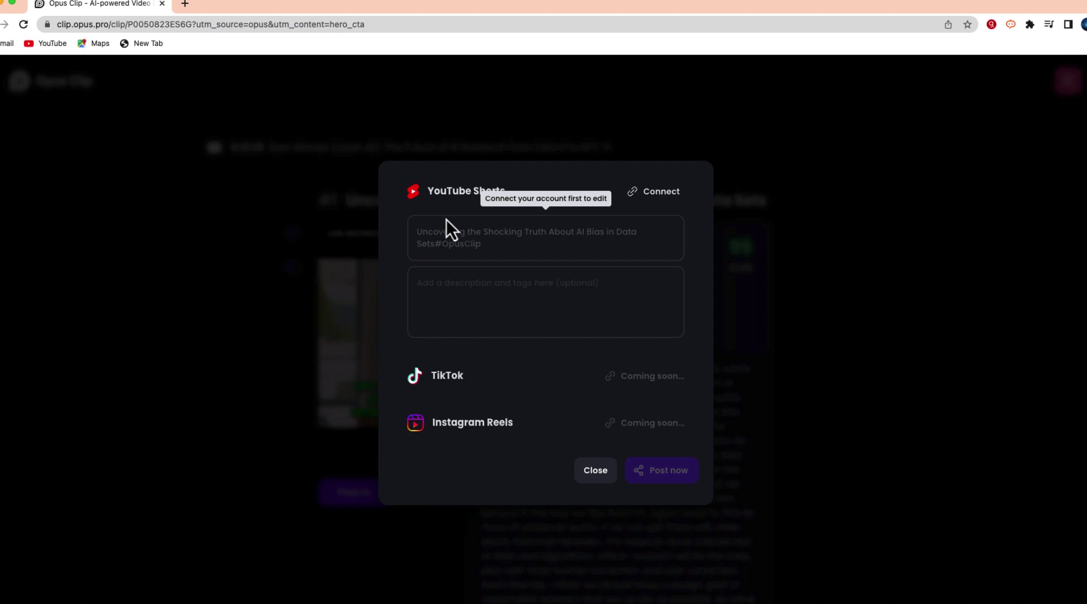
click(595, 471)
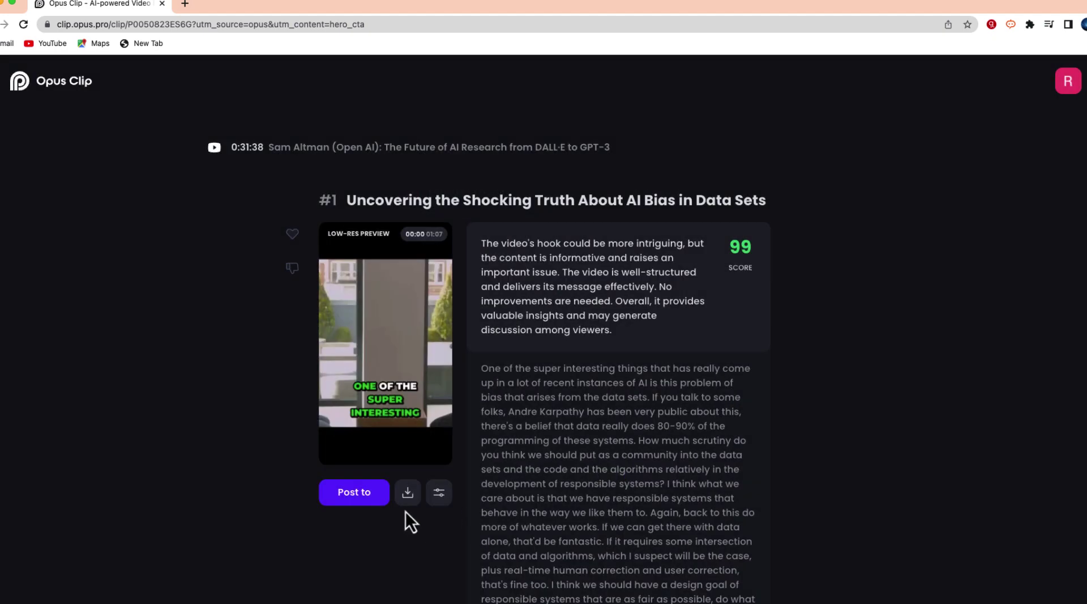
Download clip #1 as an HD mp4, play it with captions from about 10 seconds, then close
click(417, 502)
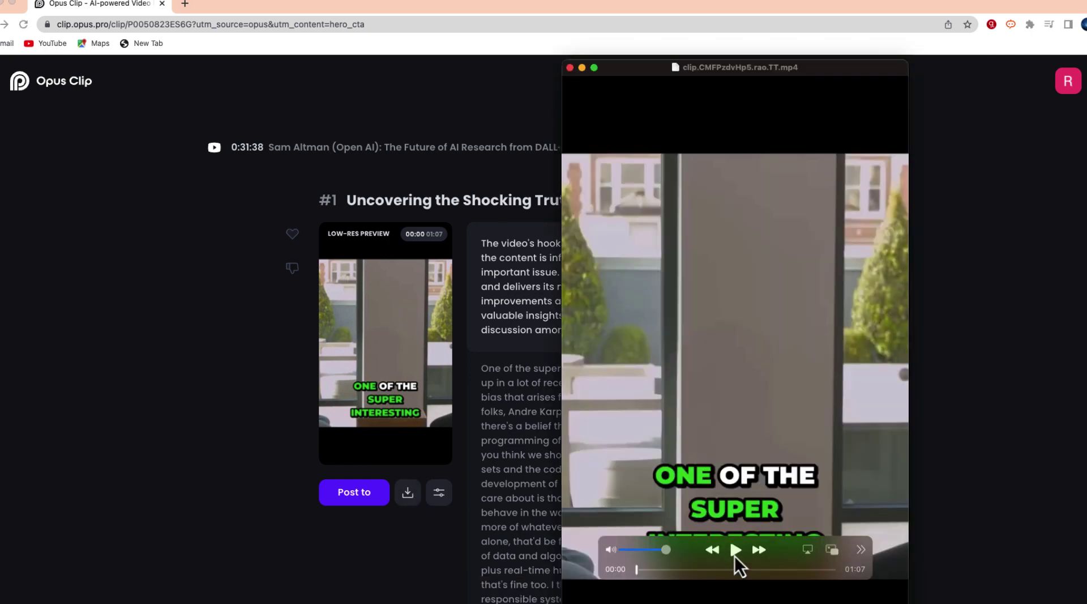
click(736, 550)
click(664, 570)
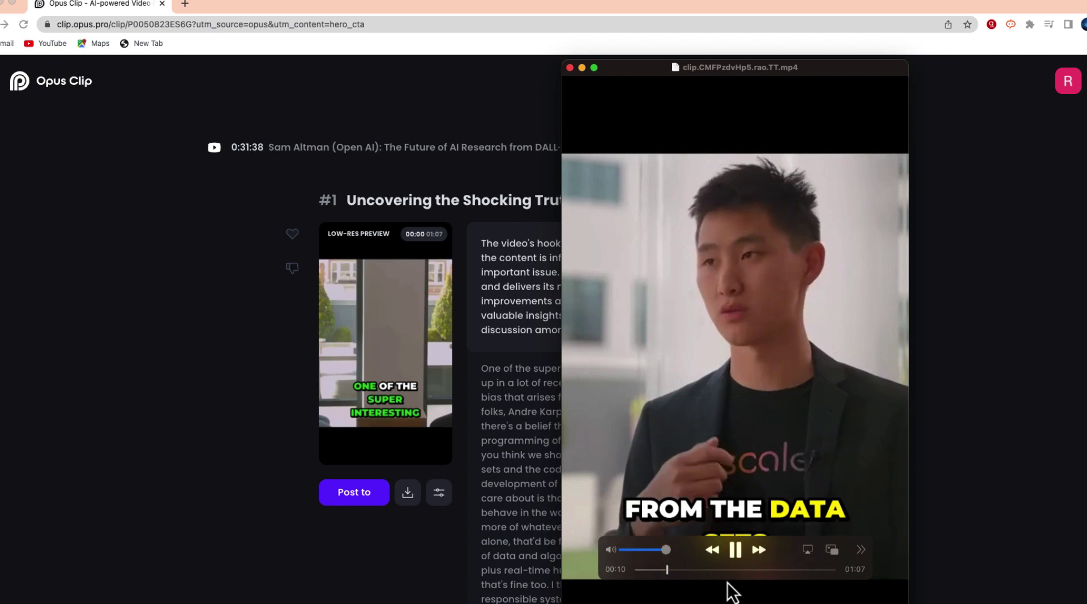
click(249, 489)
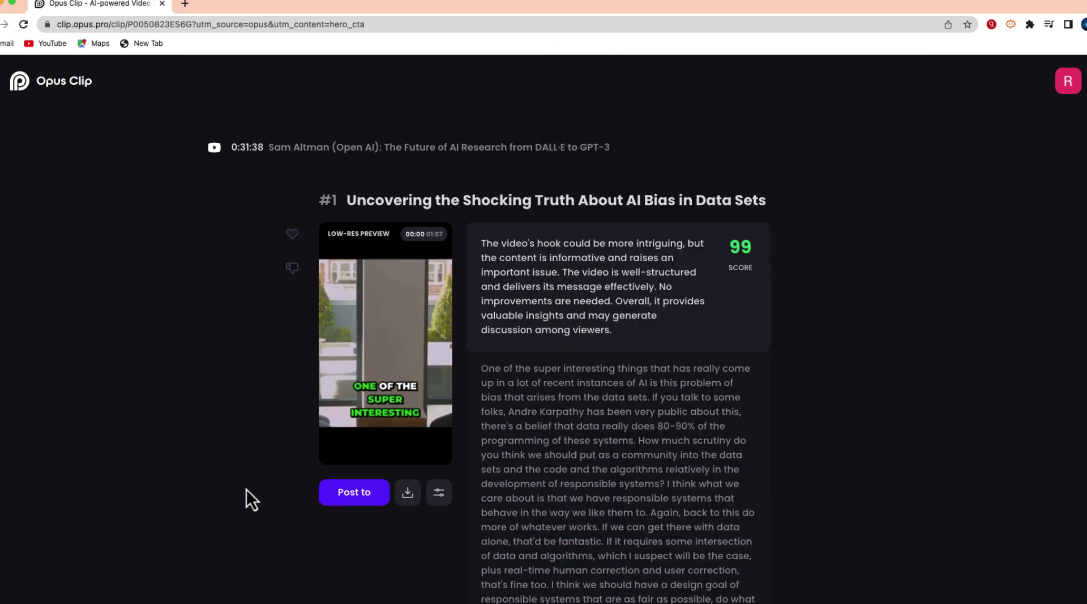
mouse_move(400, 388)
mouse_move(364, 384)
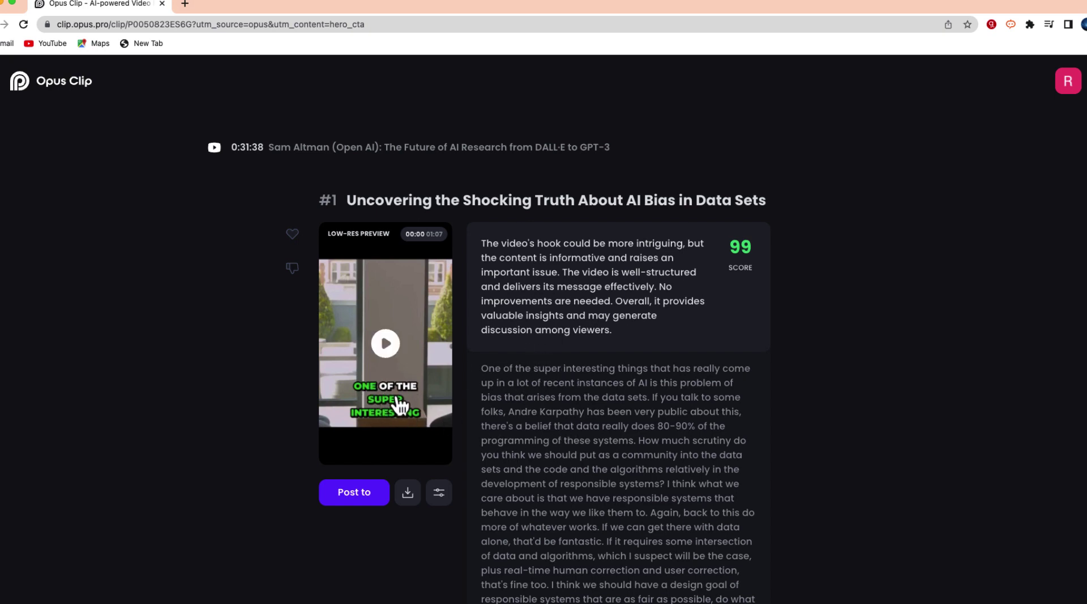
click(385, 343)
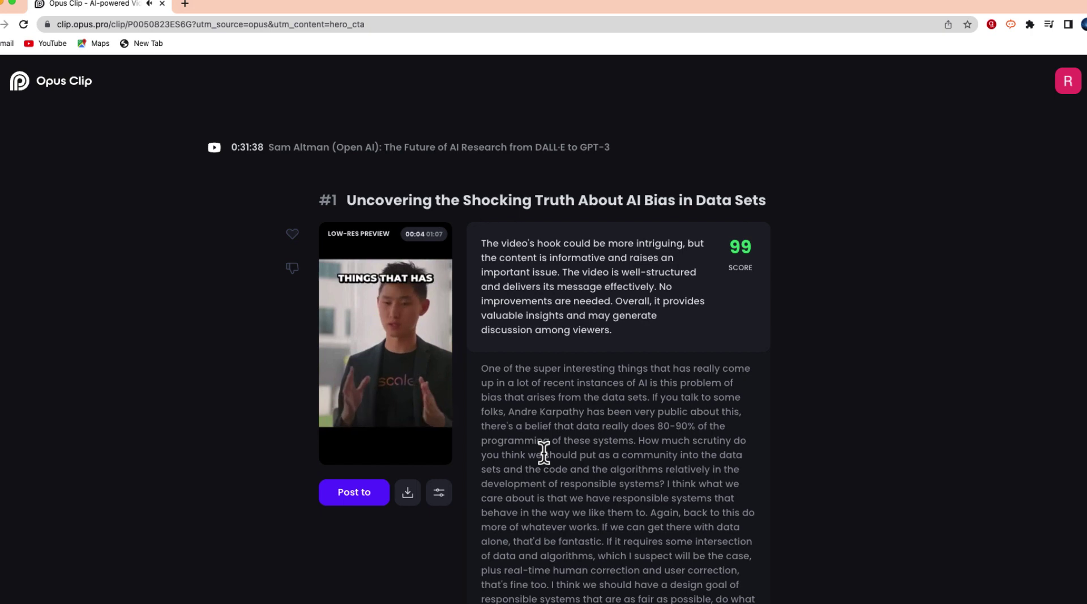
click(397, 345)
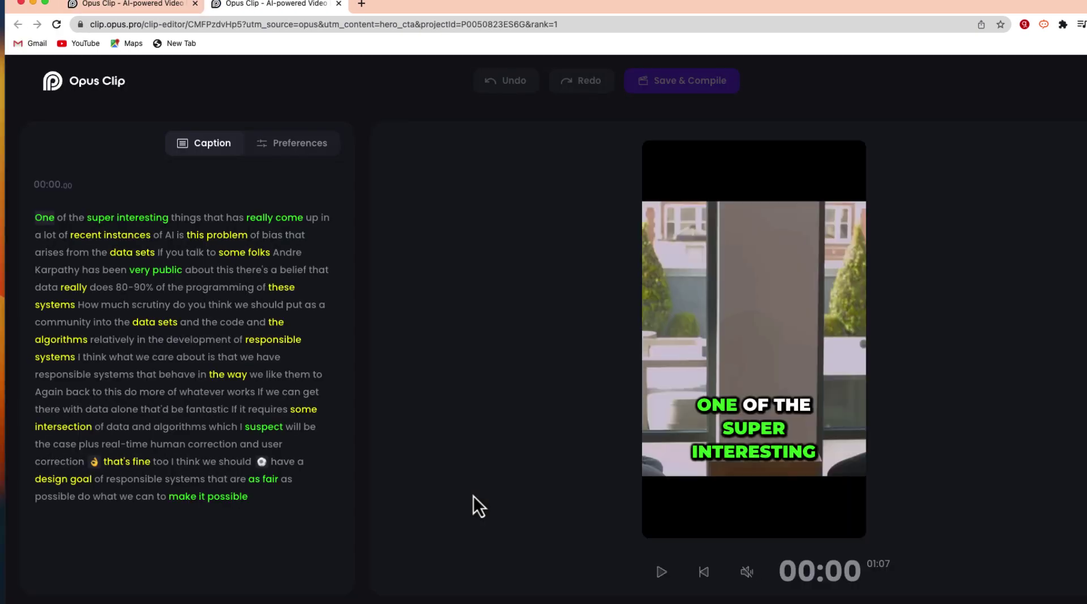
click(303, 149)
key(super+w)
scroll(879, 478, down, 8)
scroll(879, 477, down, 15)
scroll(878, 479, down, 15)
scroll(878, 479, down, 11)
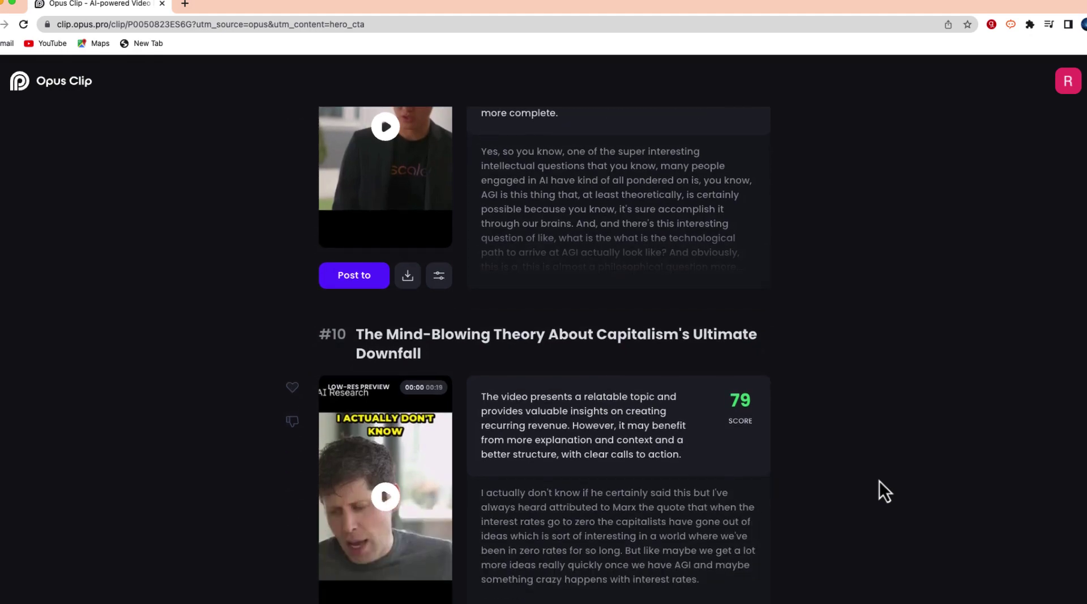
scroll(879, 480, up, 15)
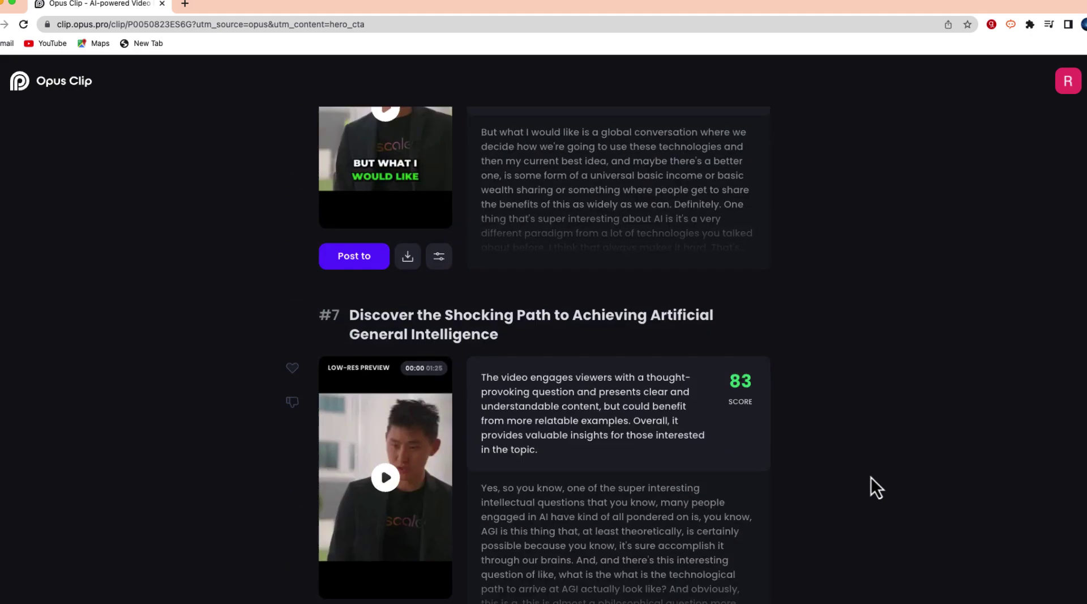
scroll(871, 477, up, 8)
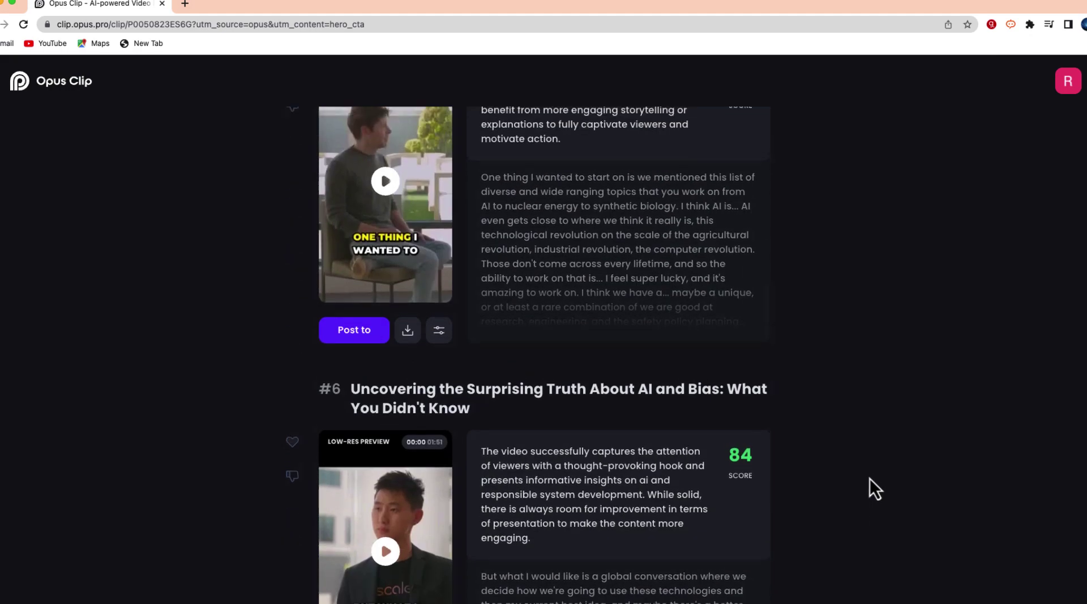